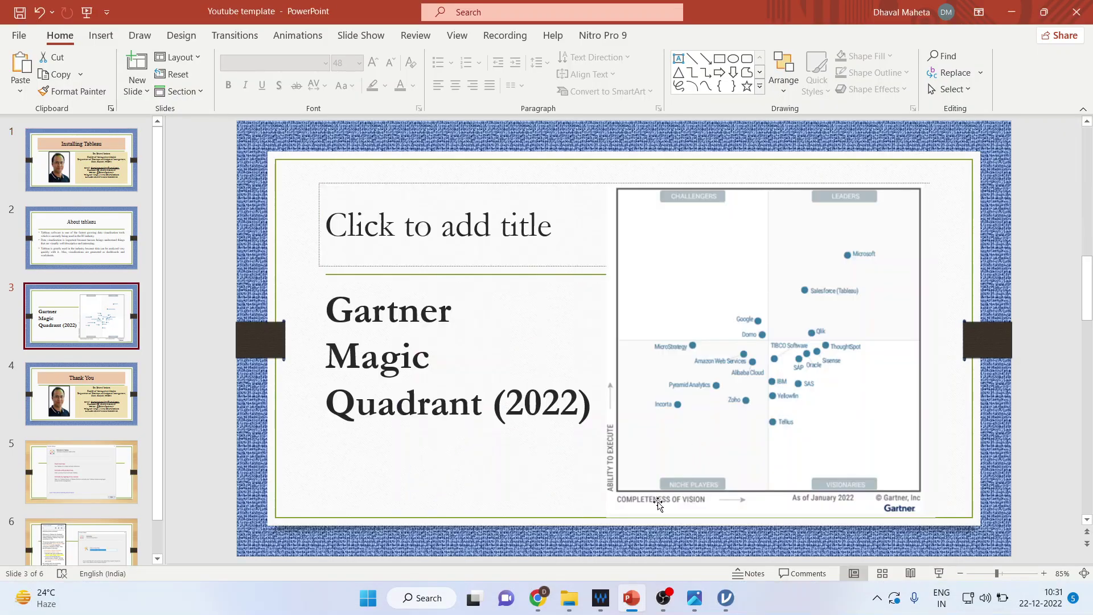
- Bring Chrome forward and open the Tableau Desktop free 14-day trial signup form
click(538, 601)
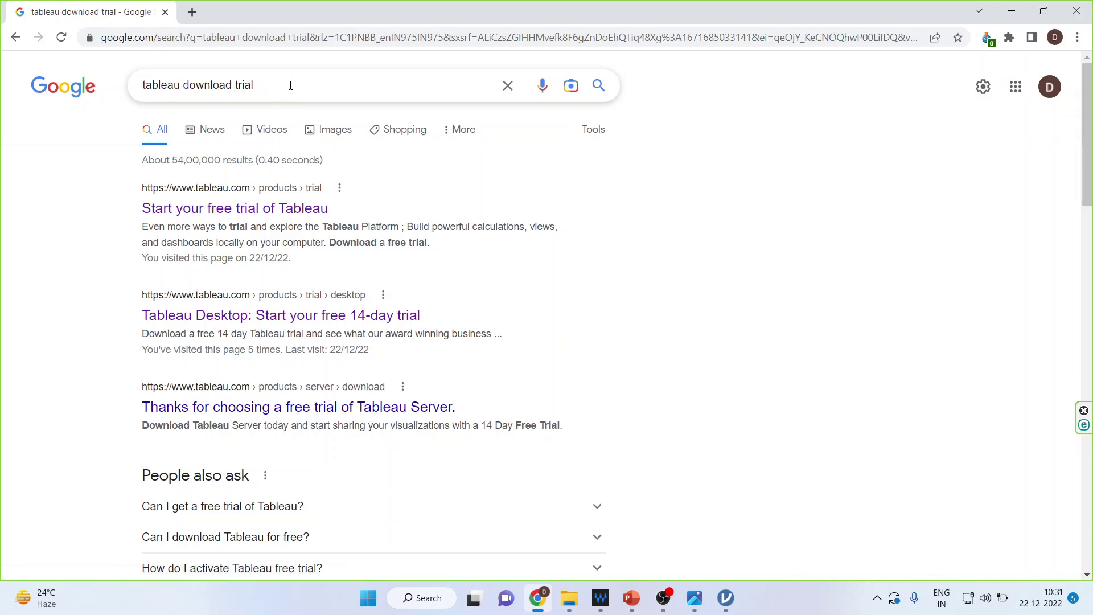
click(285, 319)
scroll(500, 373, down, 1)
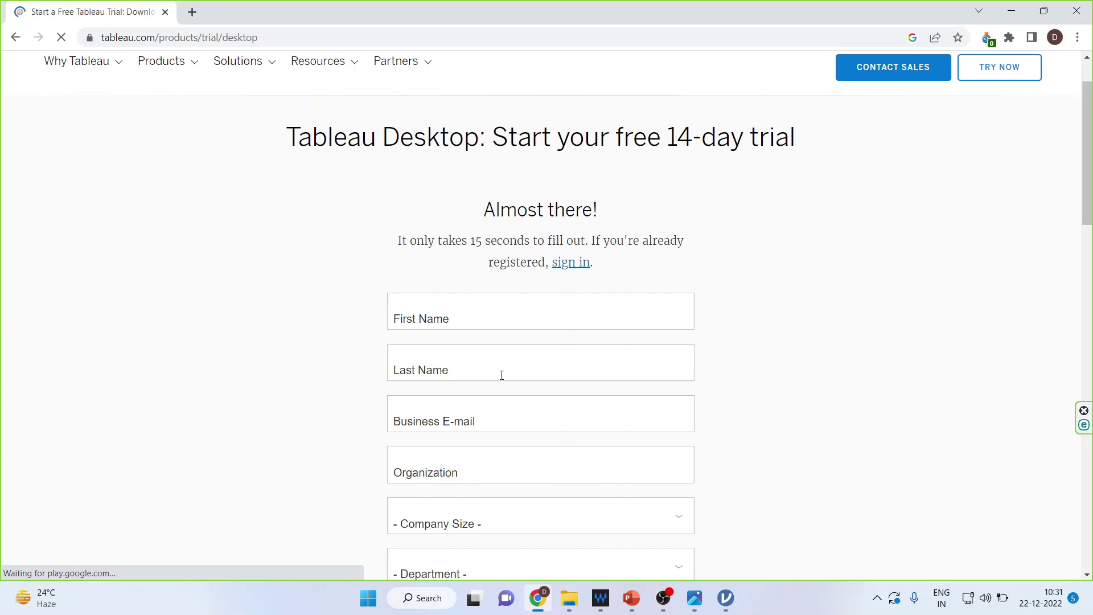
scroll(483, 417, down, 1)
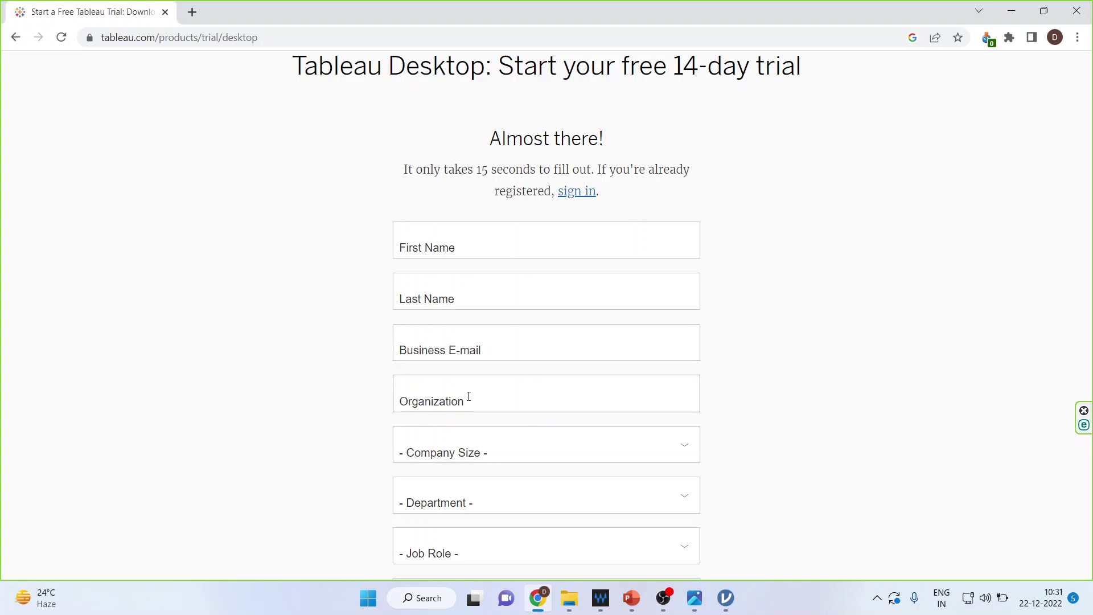
scroll(470, 391, down, 1)
scroll(479, 428, down, 1)
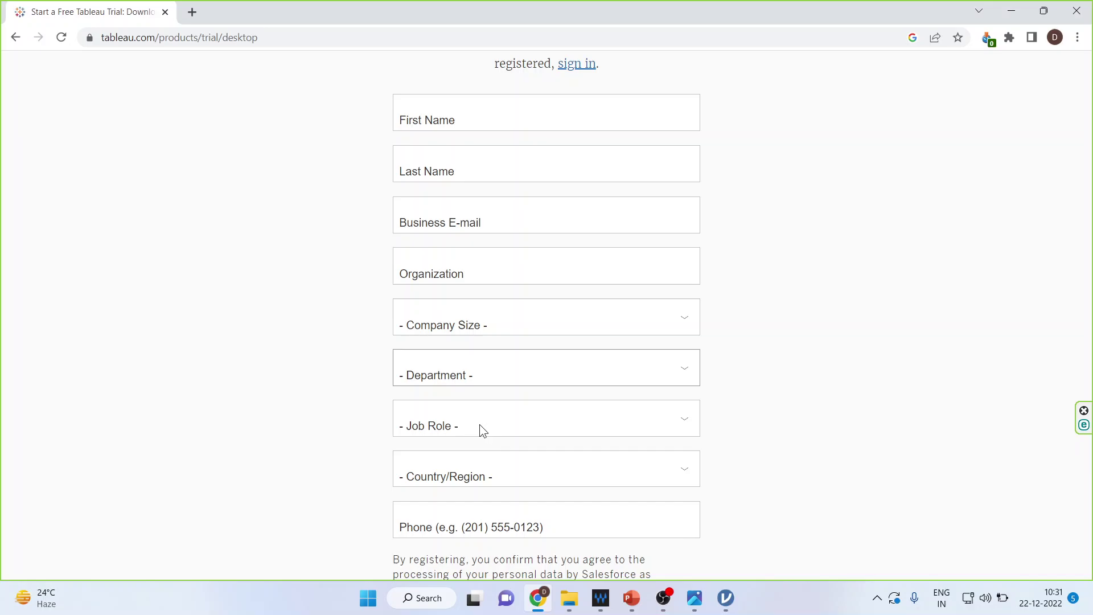
scroll(480, 430, down, 1)
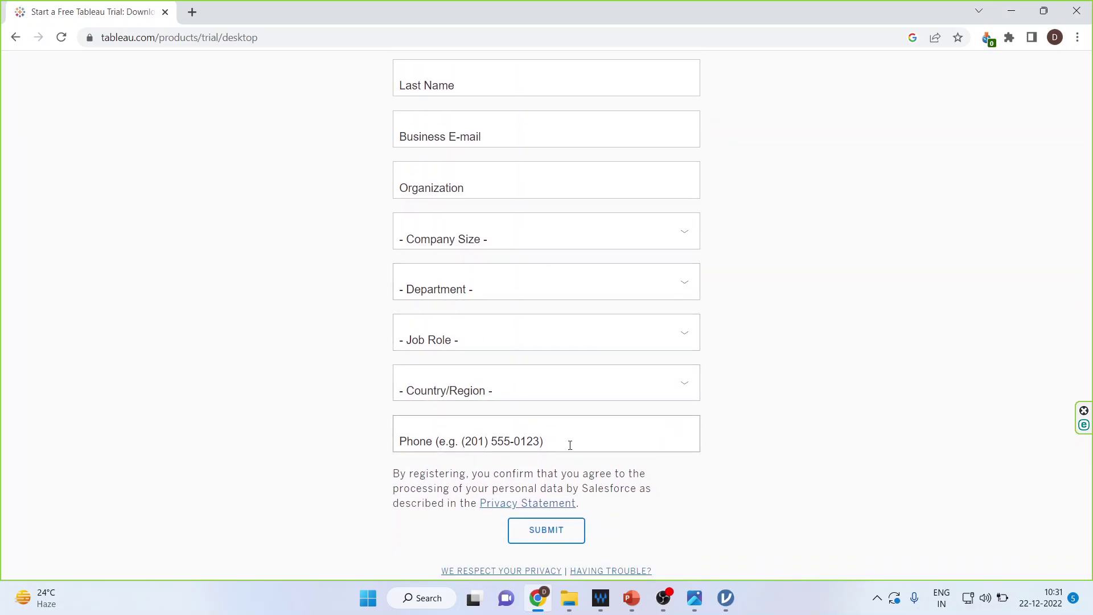
scroll(607, 444, down, 1)
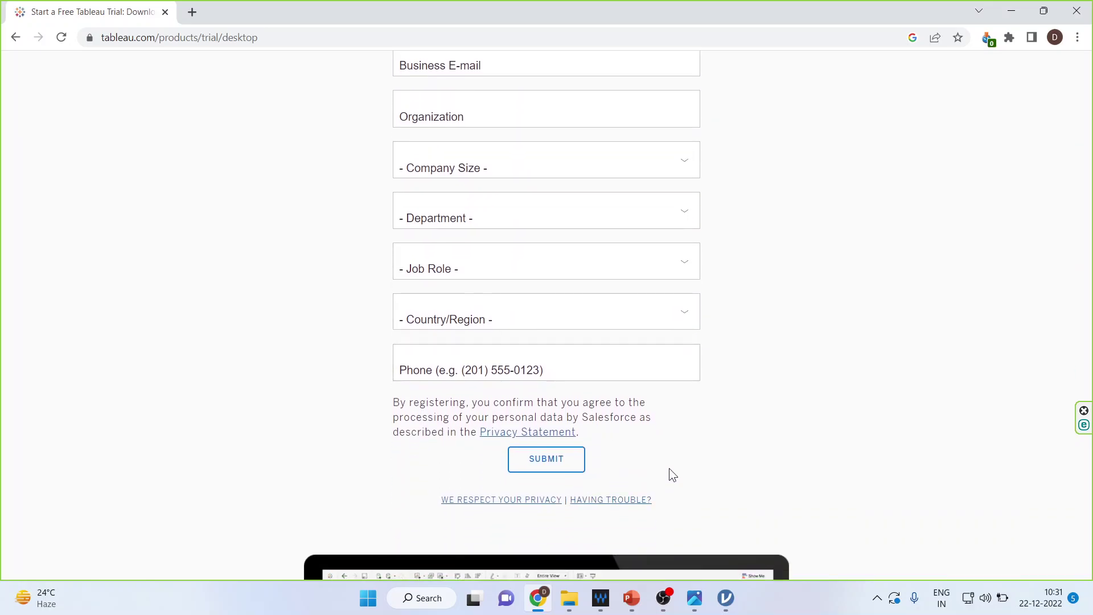
scroll(670, 468, down, 2)
scroll(671, 464, down, 1)
scroll(671, 462, down, 1)
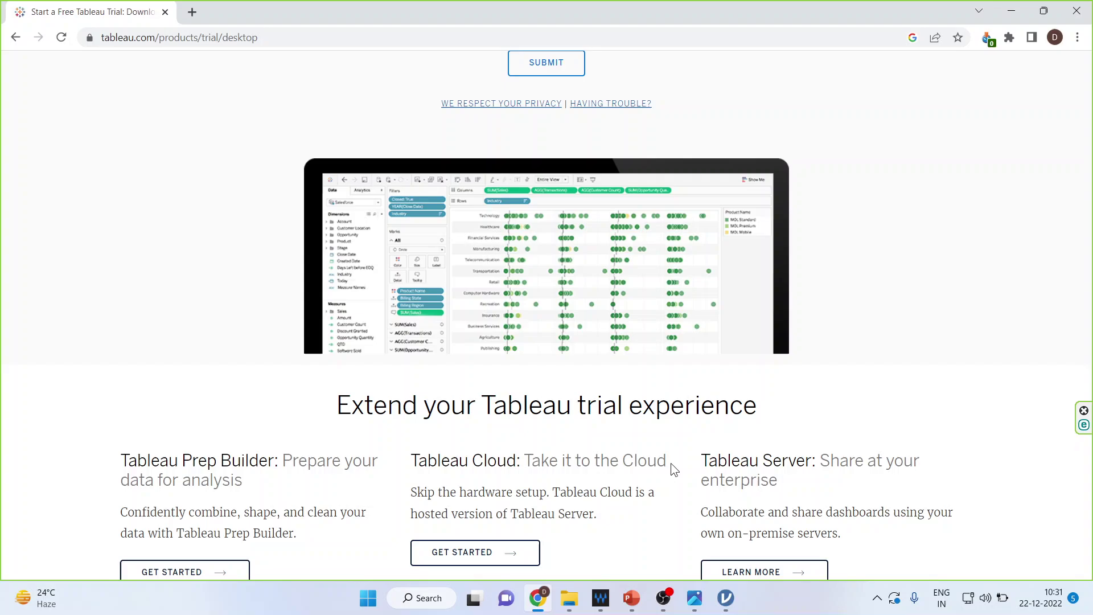
scroll(670, 464, up, 2)
scroll(671, 463, up, 1)
scroll(675, 453, up, 2)
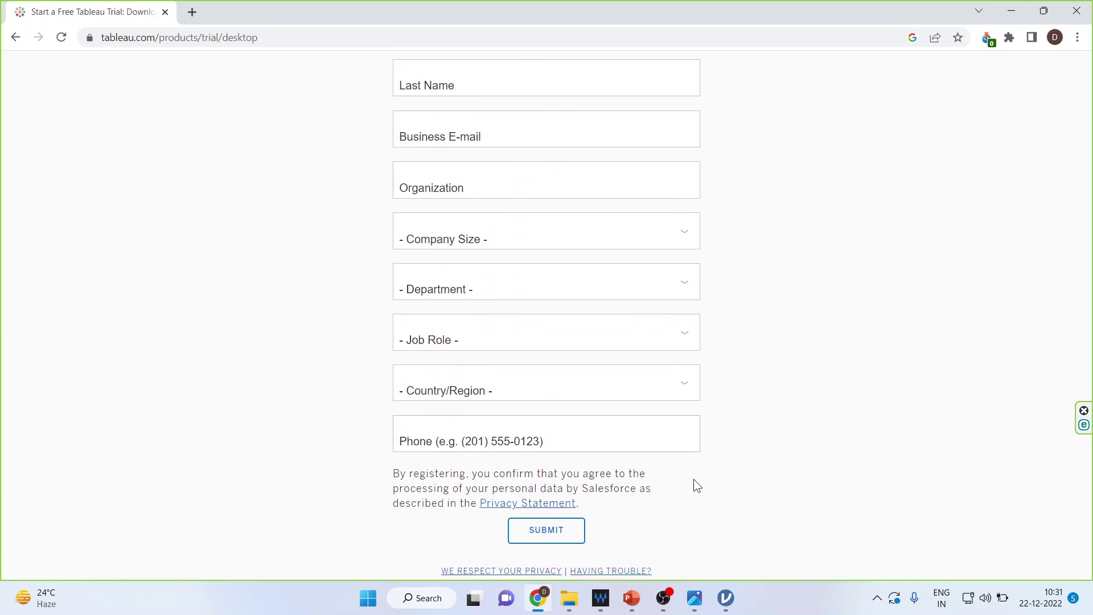
- Show the TableauDesktop-64bit-2021-2-0 installer in File Explorer's Downloads folder, then return to the slides
click(571, 604)
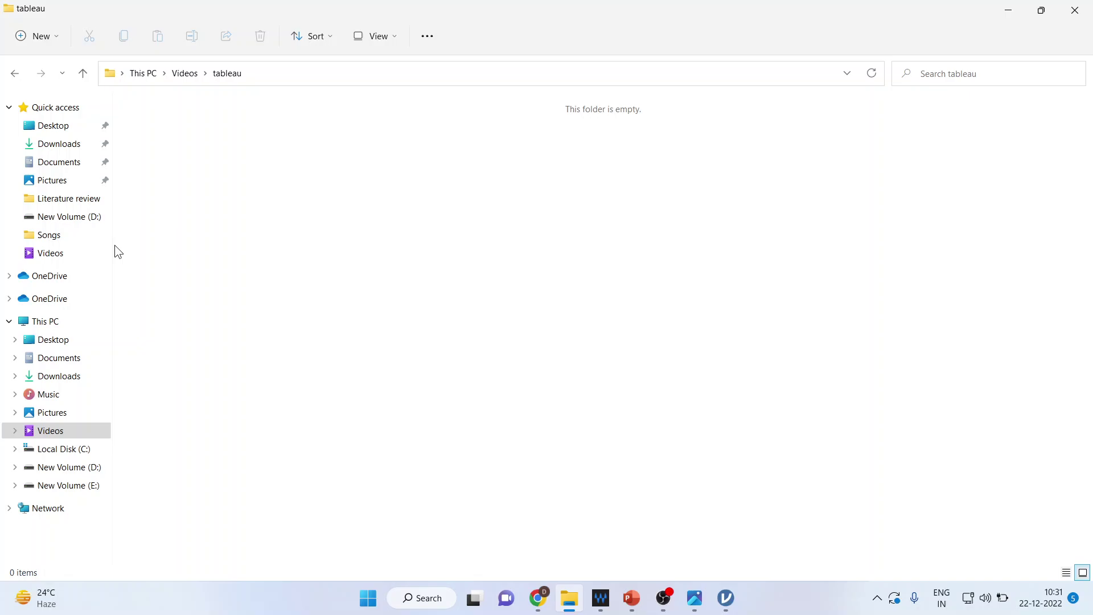
click(65, 146)
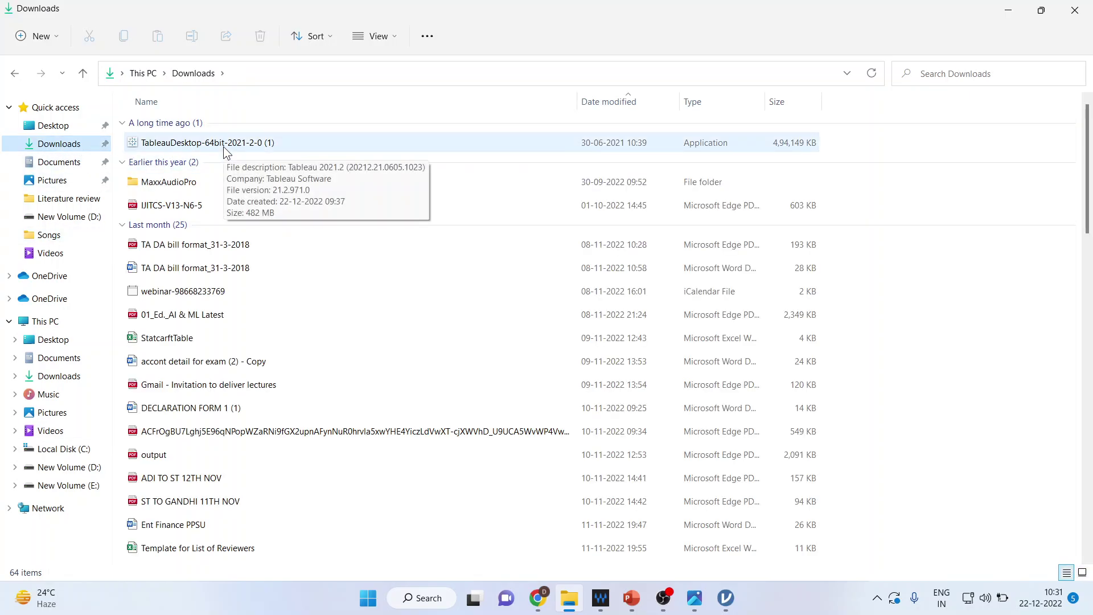
click(632, 598)
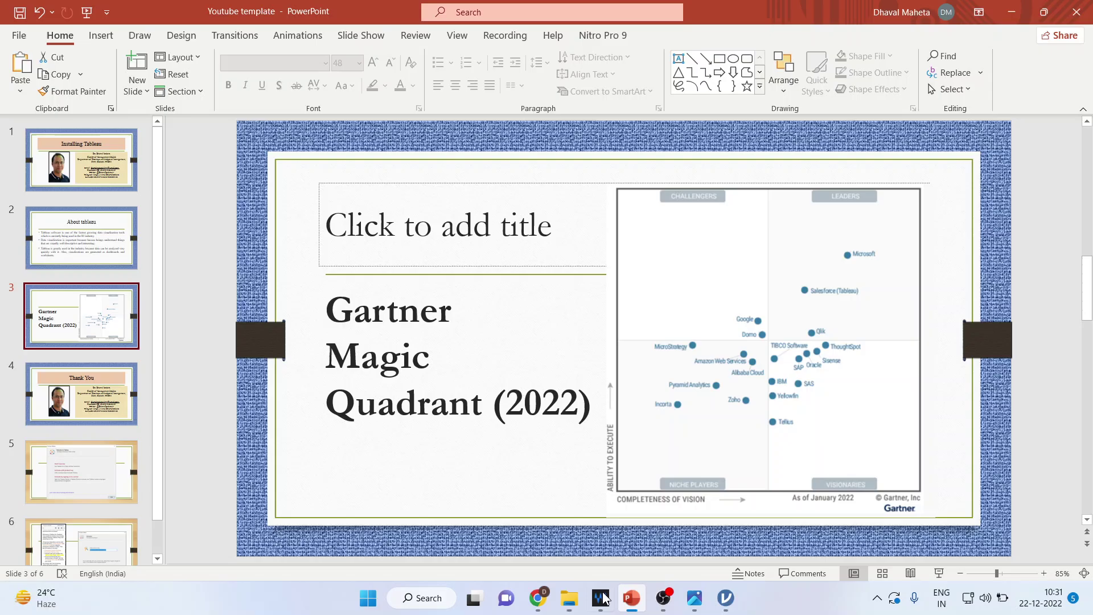
- Present slide 5 with the Activate Tableau dialog screenshot in full-screen Slide Show
click(103, 487)
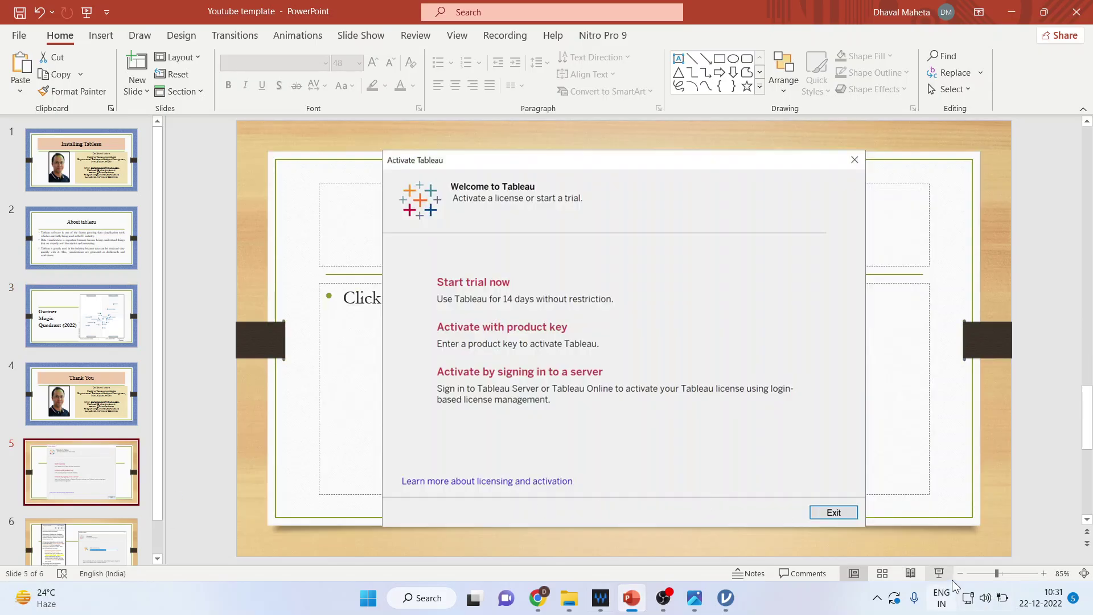
click(938, 573)
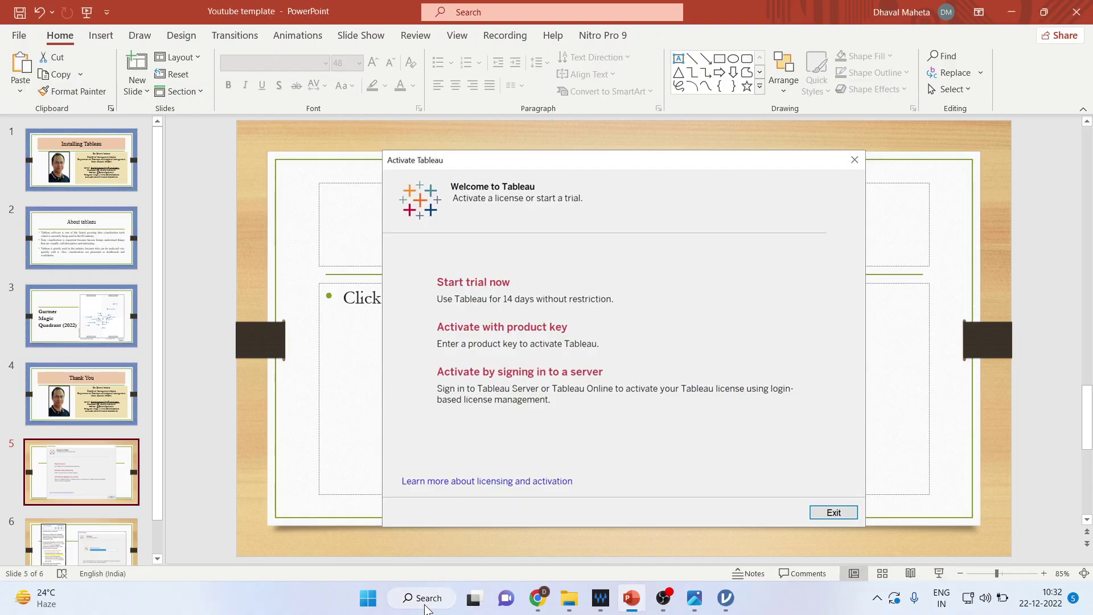
- Launch Tableau 2021.2 from Windows search
click(430, 601)
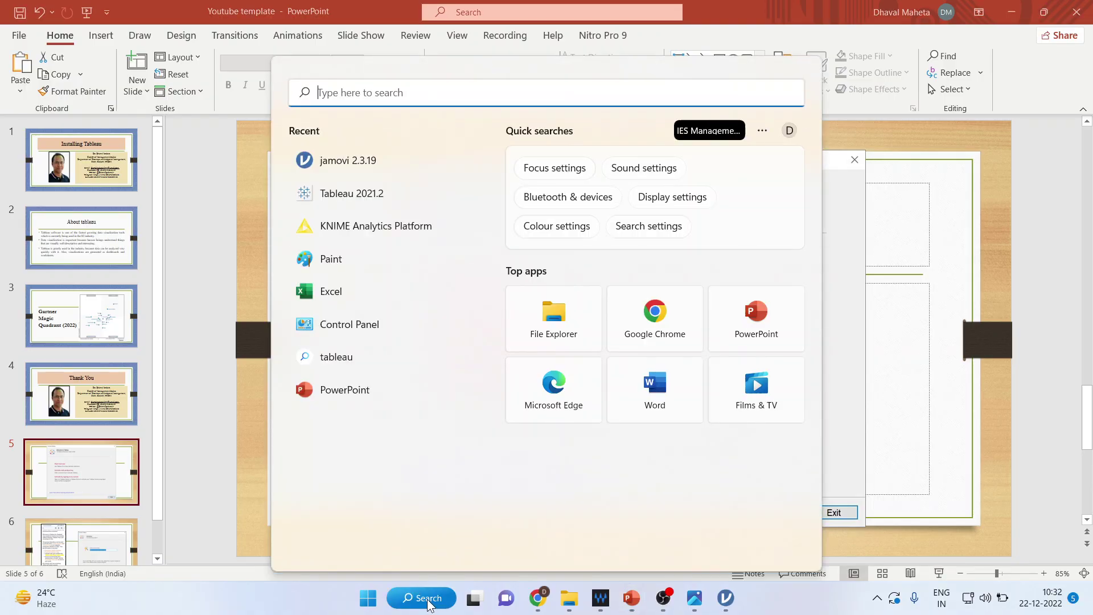
text(tabl)
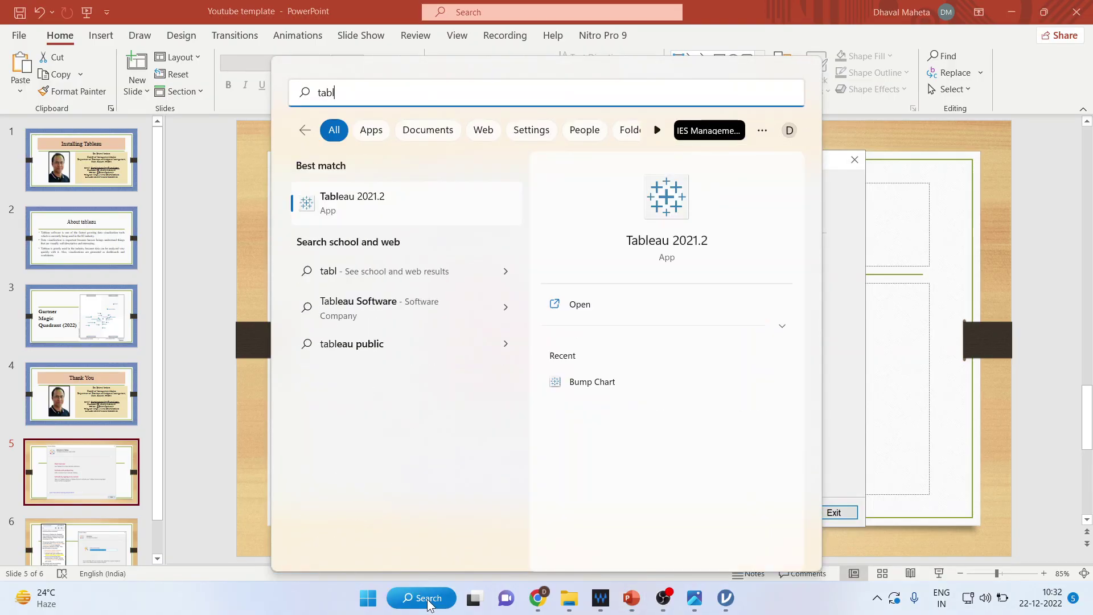
click(671, 248)
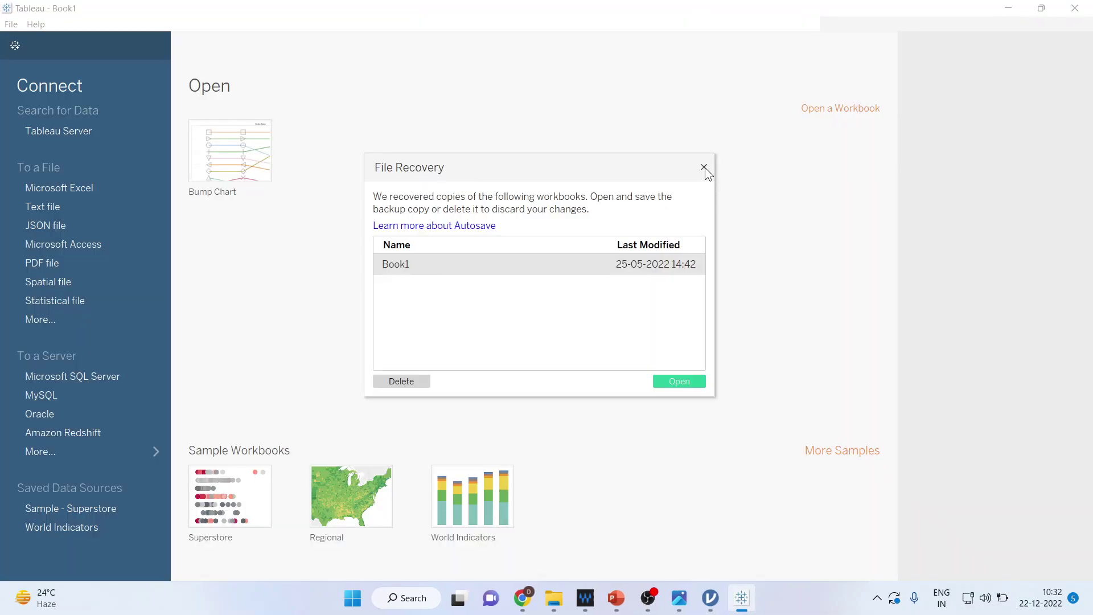
- Dismiss the File Recovery notice and open the Sample - Superstore saved data source
click(704, 167)
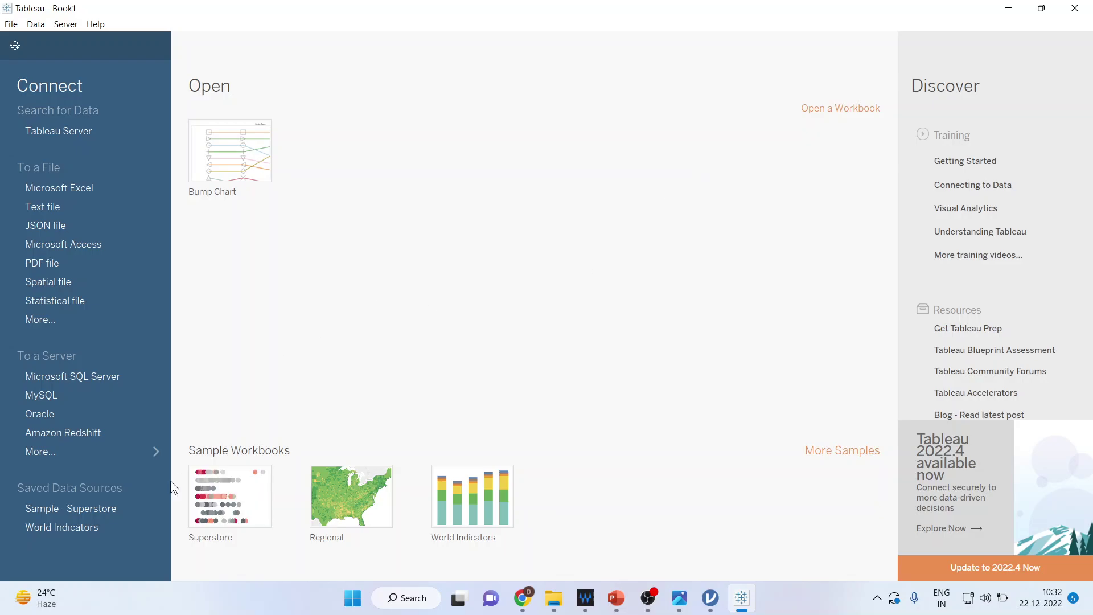
click(109, 508)
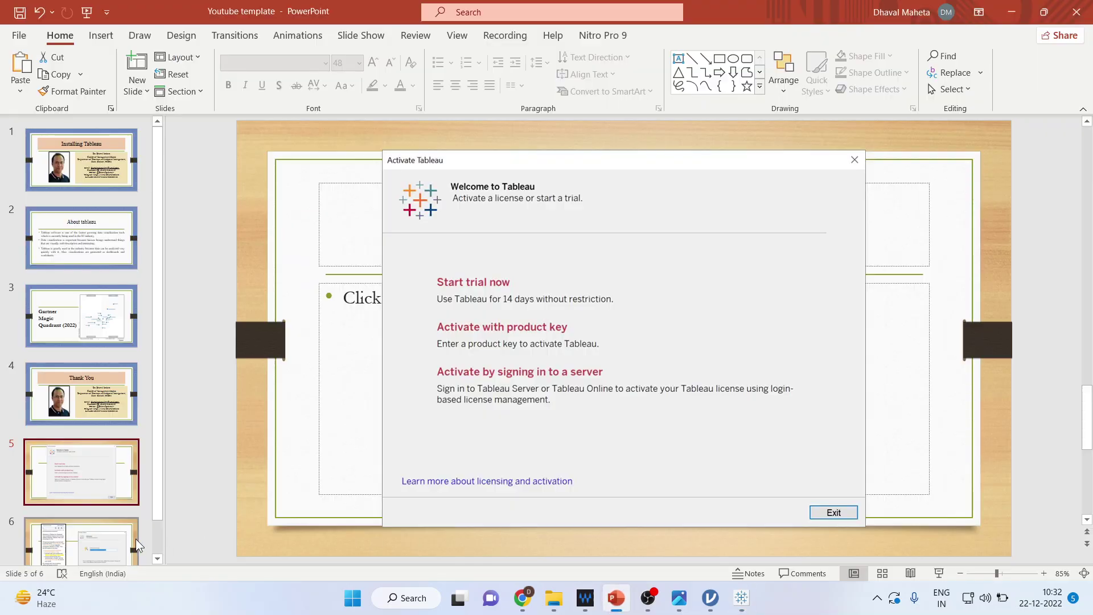
- Display slide 4, the Thank You slide with presenter contact details
click(120, 411)
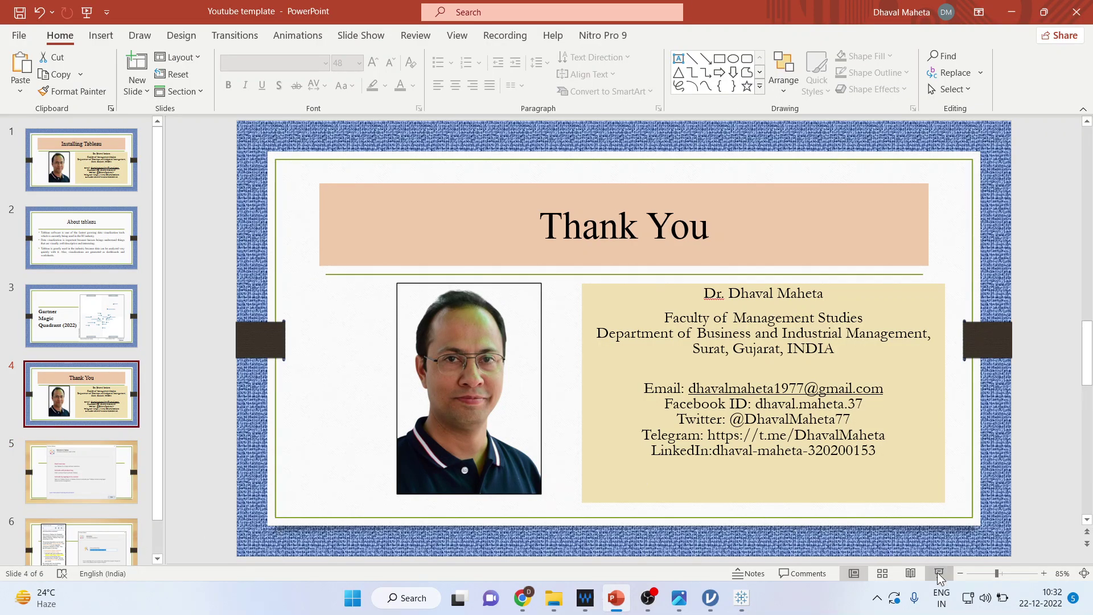